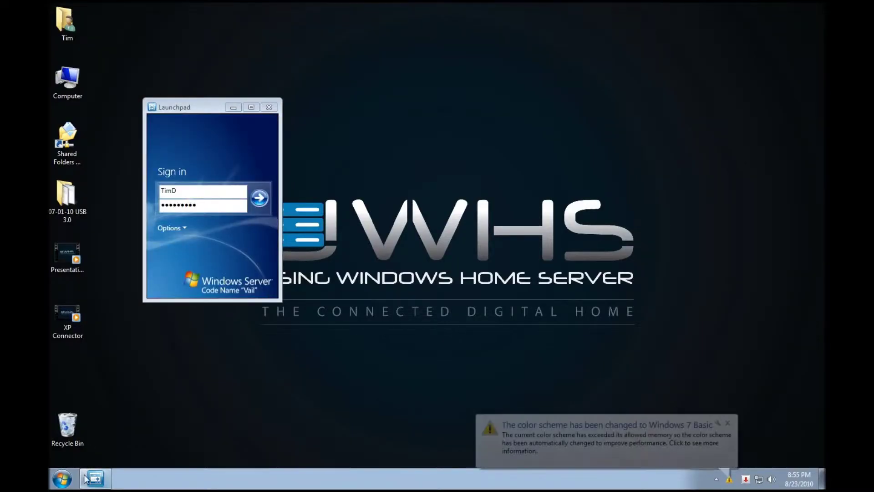
Remove Windows Server Connector using Control Panel's Programs and Features list.
{"action": "left_click", "coordinate": [61, 478]}
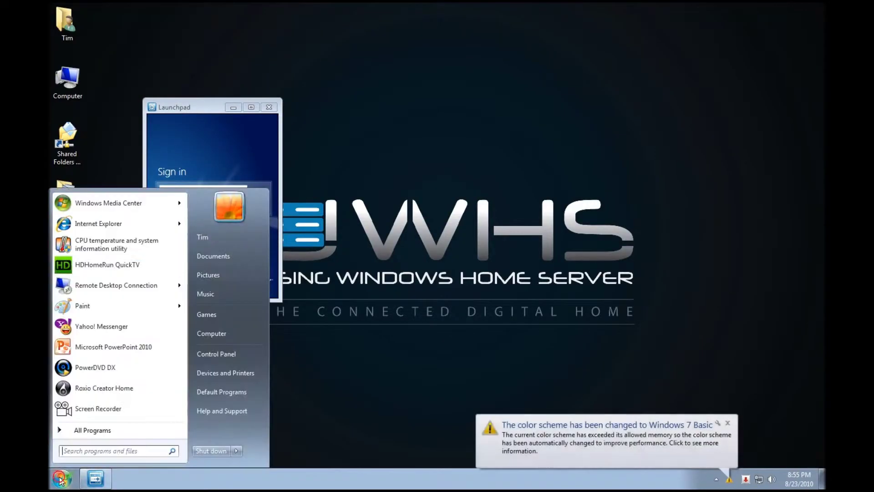
{"action": "left_click", "coordinate": [212, 354]}
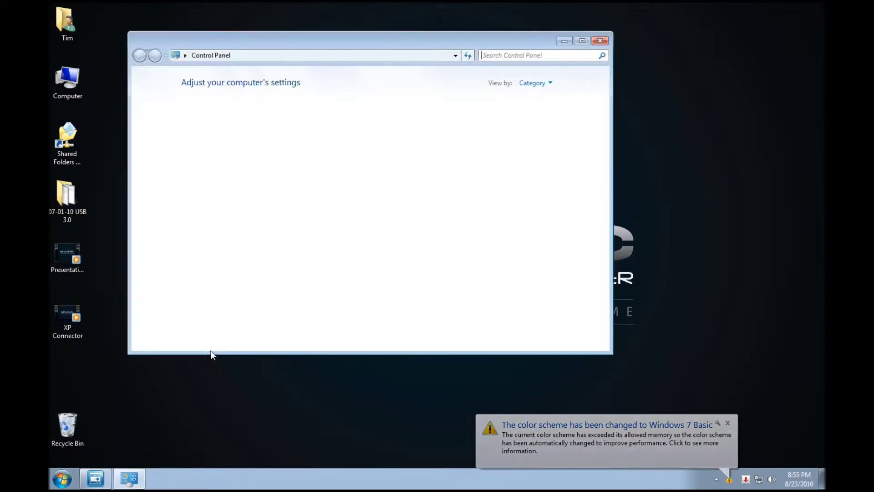
{"action": "left_click", "coordinate": [727, 423]}
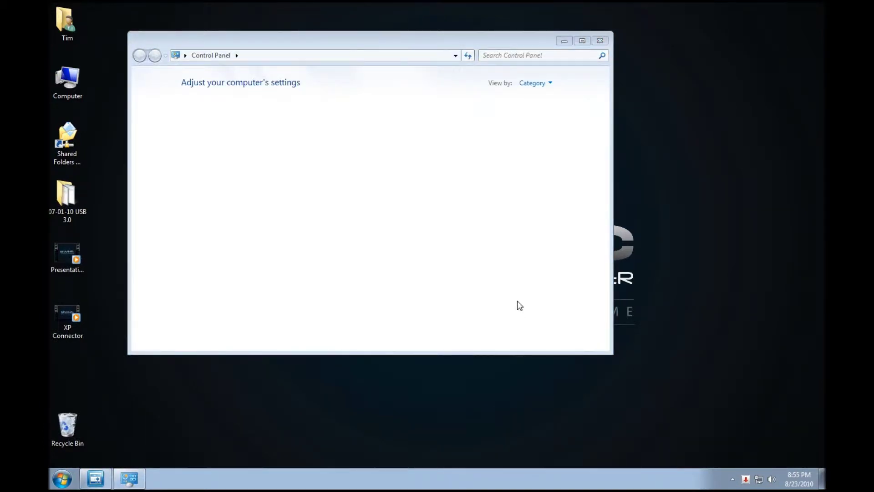
{"action": "left_click", "coordinate": [236, 235]}
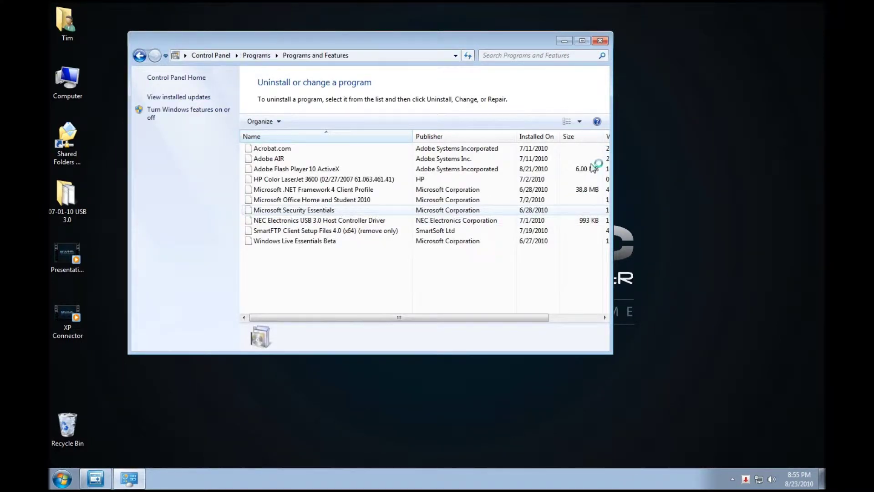
{"action": "left_click_drag", "start_coordinate": [605, 159], "coordinate": [603, 252]}
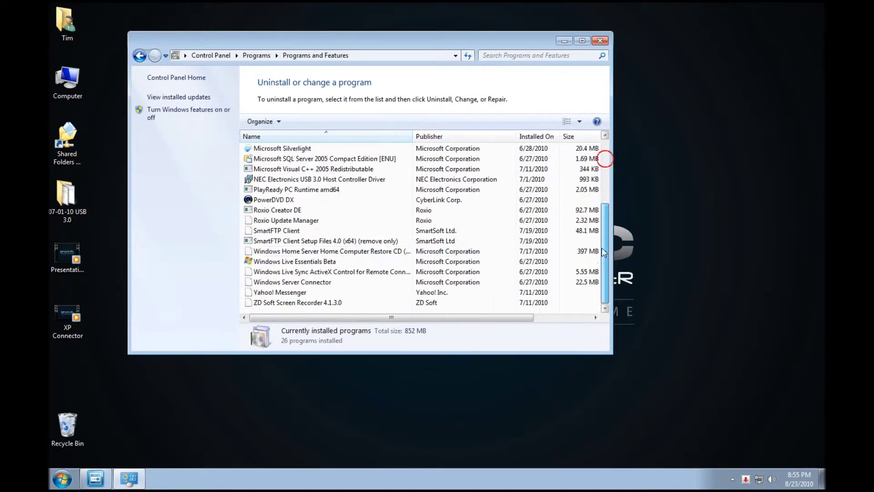
{"action": "left_click", "coordinate": [291, 282]}
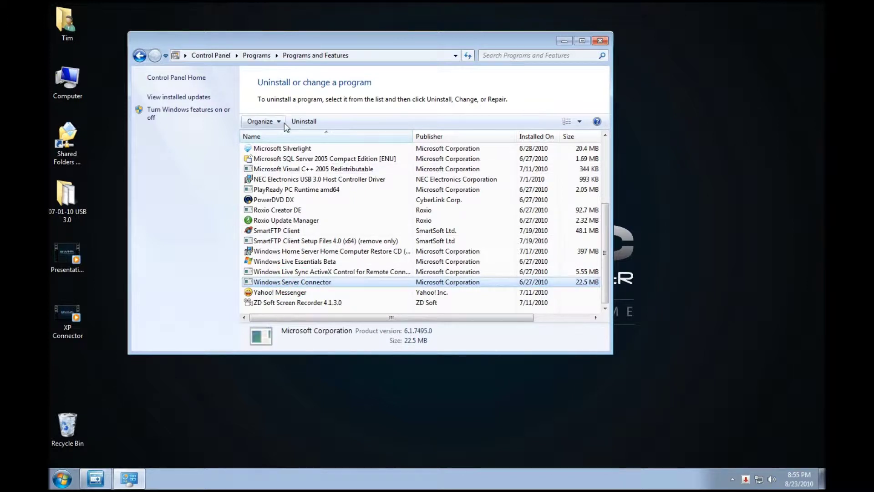
{"action": "left_click", "coordinate": [298, 123]}
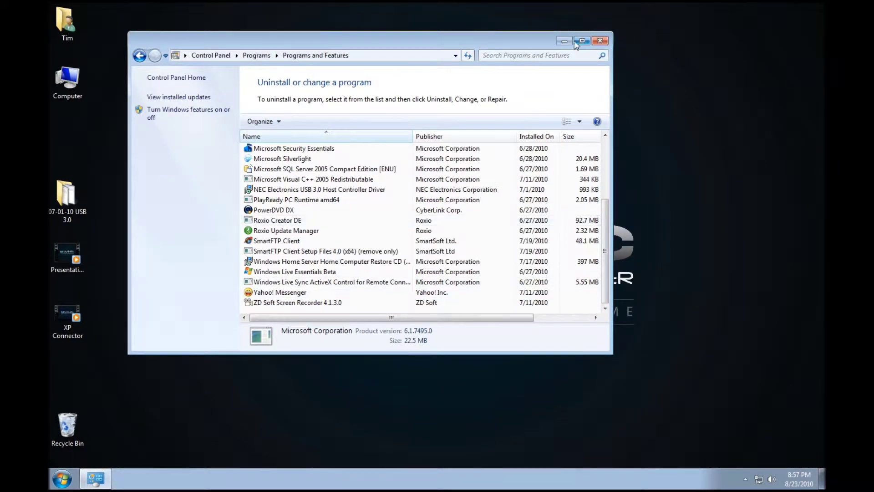
{"action": "left_click", "coordinate": [600, 41]}
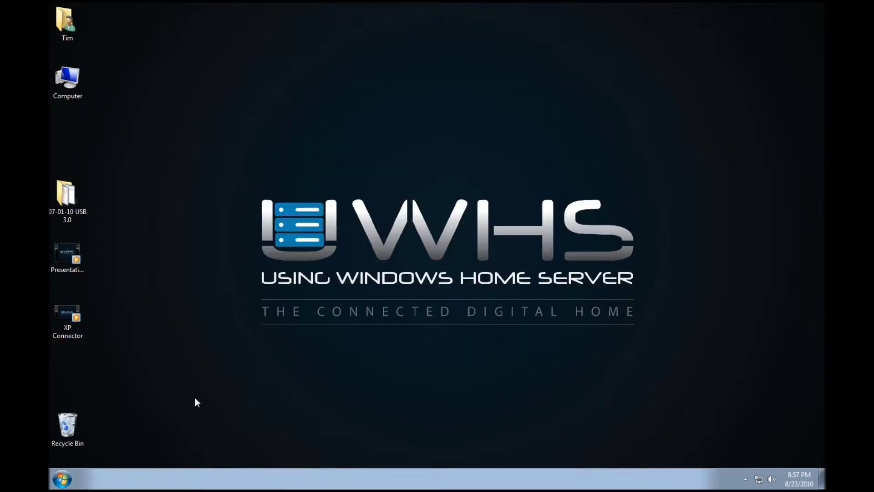
{"action": "left_click", "coordinate": [63, 479]}
{"action": "left_click", "coordinate": [117, 227]}
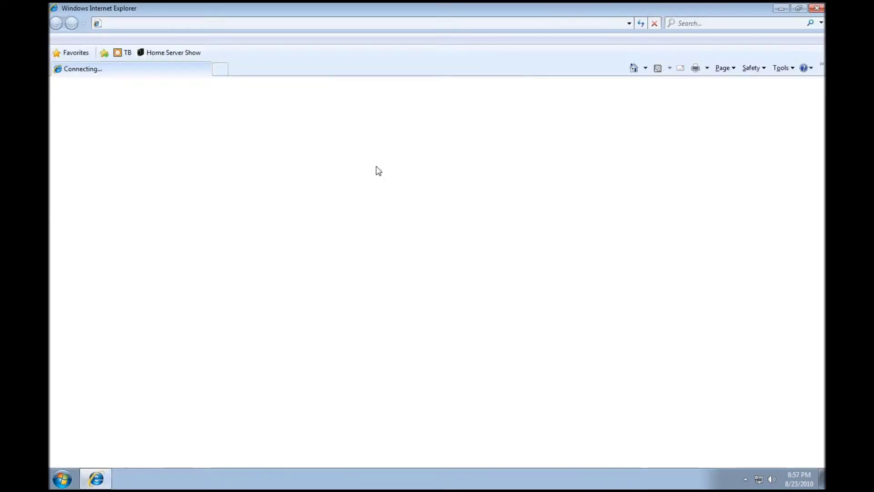
{"action": "left_click", "coordinate": [146, 23]}
{"action": "left_click_drag", "start_coordinate": [124, 25], "coordinate": [271, 28]}
{"action": "key", "text": "BackSpace"}
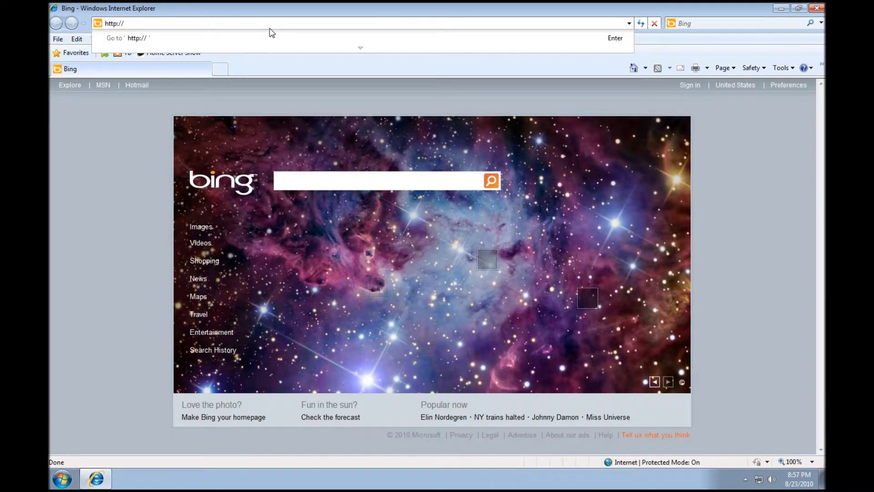
{"action": "type", "text": "s://"}
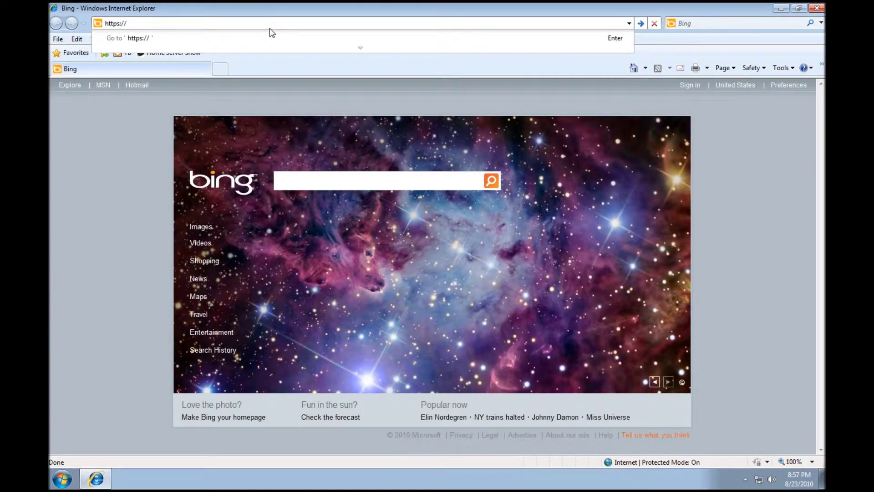
{"action": "type", "text": "vailse"}
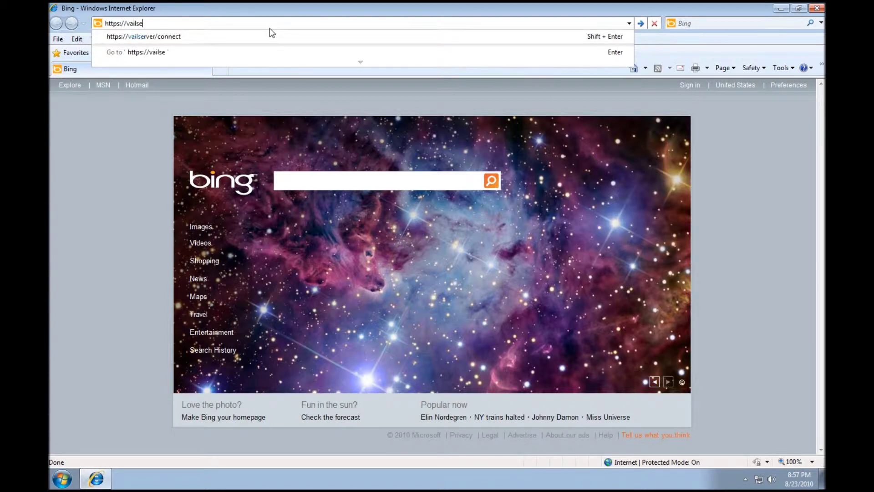
{"action": "type", "text": "r"}
{"action": "key", "text": "Down"}
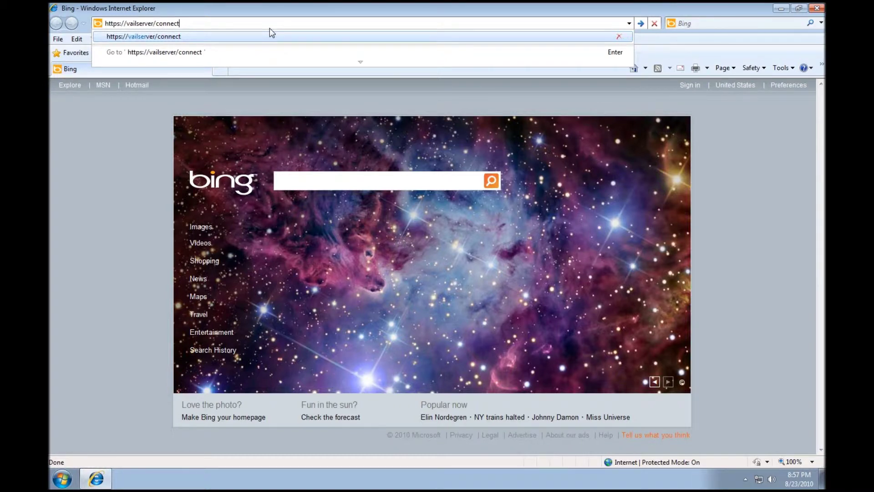
{"action": "key", "text": "Return"}
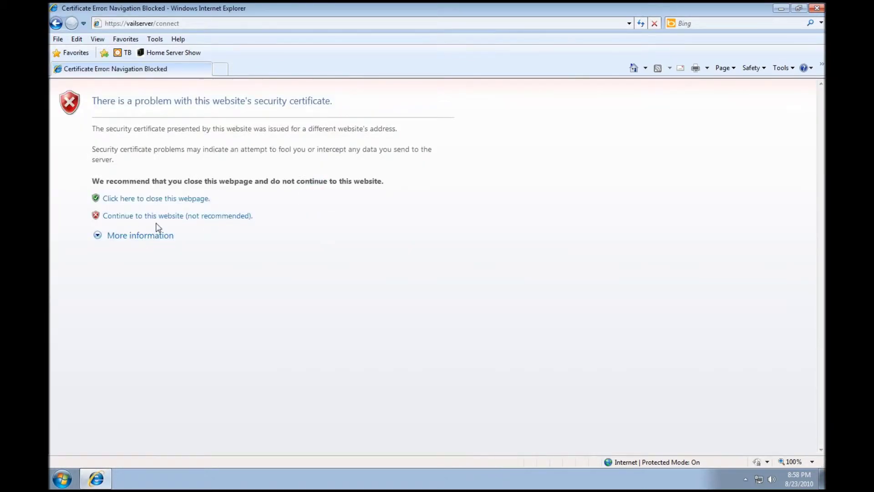
Continue past the certificate warning, then download and run the connector software for Windows.
{"action": "left_click_drag", "start_coordinate": [357, 103], "coordinate": [137, 103]}
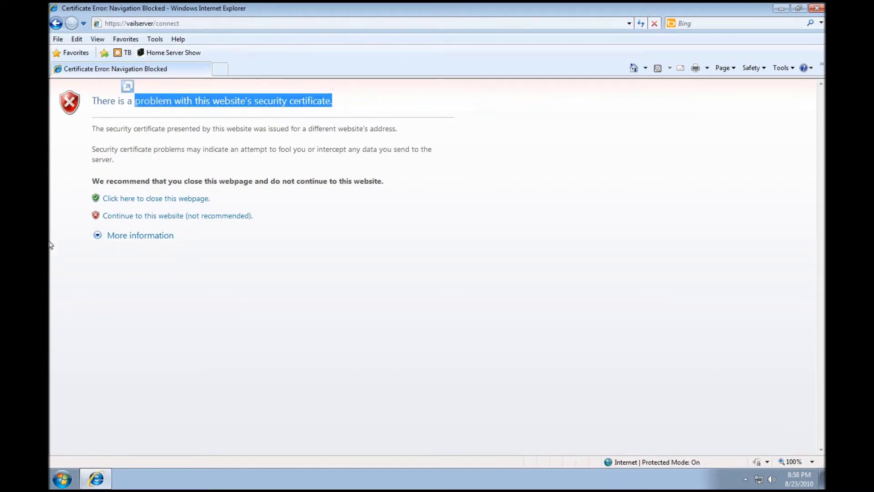
{"action": "left_click", "coordinate": [157, 218]}
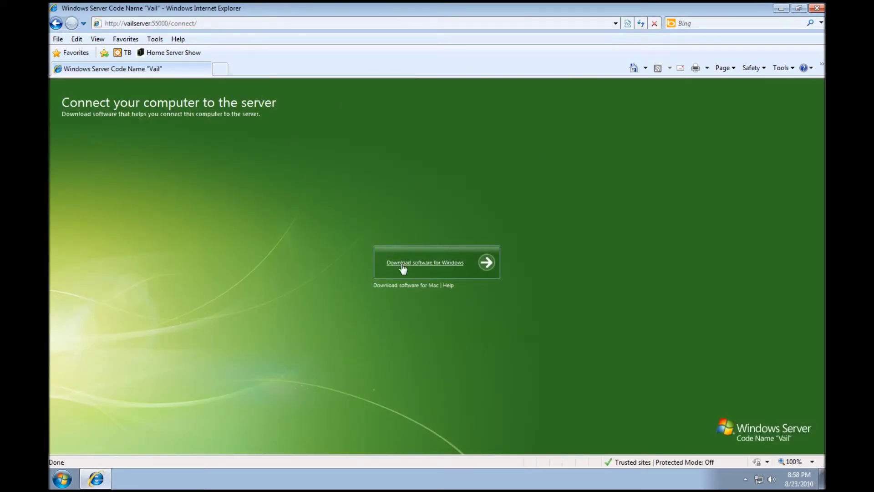
{"action": "left_click", "coordinate": [427, 264]}
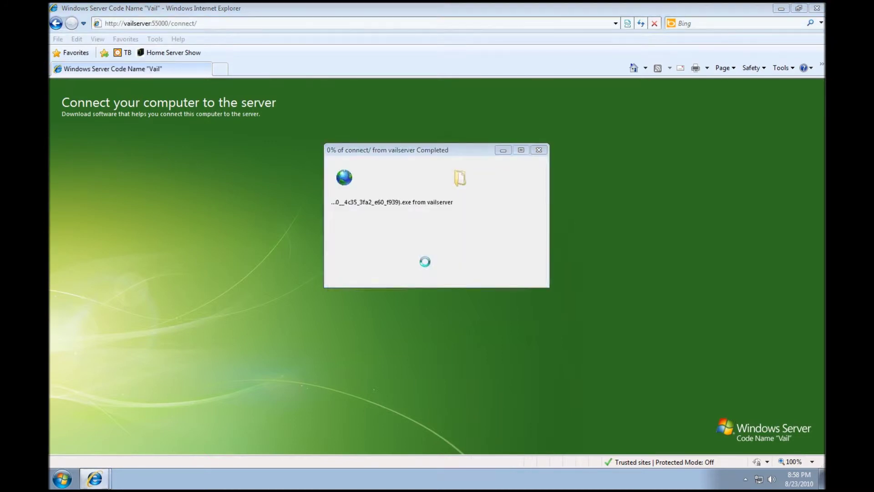
{"action": "left_click", "coordinate": [421, 247]}
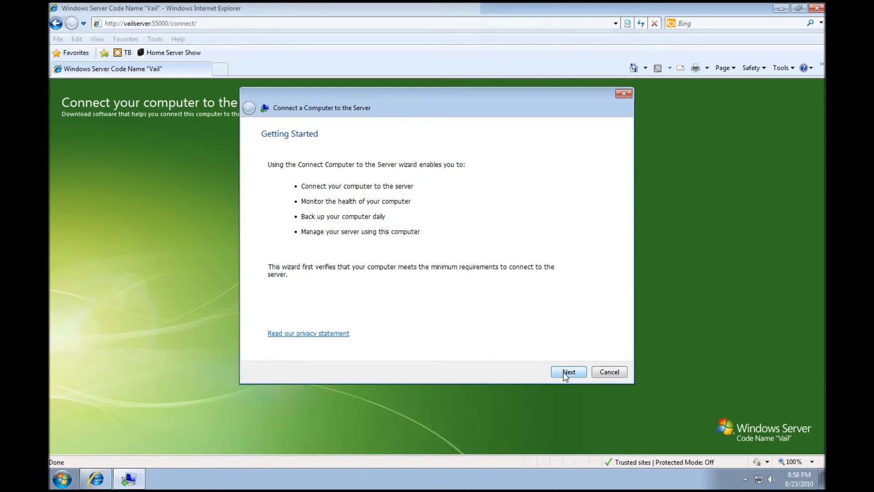
Advance the connector wizard past Getting Started and the prerequisites page.
{"action": "left_click", "coordinate": [567, 373]}
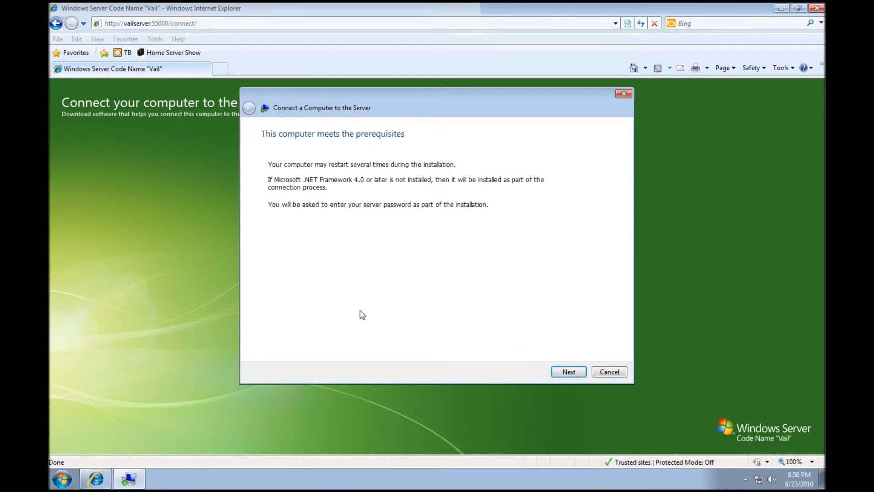
{"action": "left_click", "coordinate": [568, 372]}
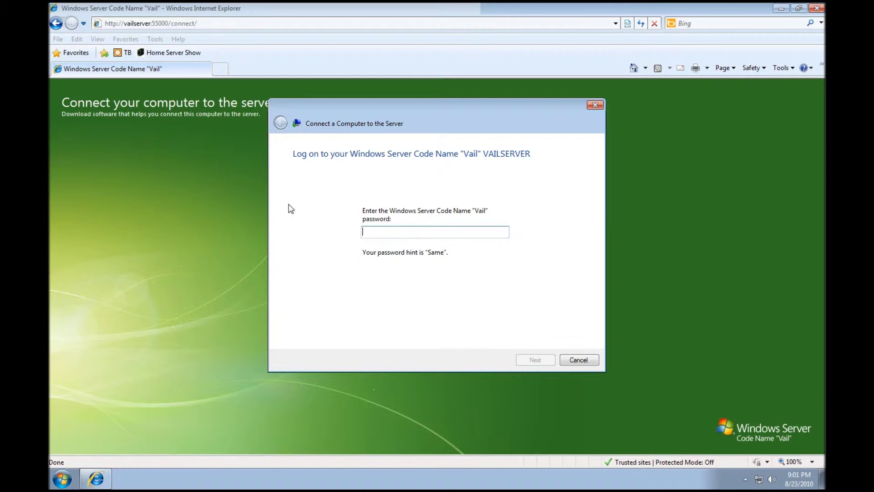
Enter the server password to log on to VAILSERVER.
{"action": "type", "text": "p"}
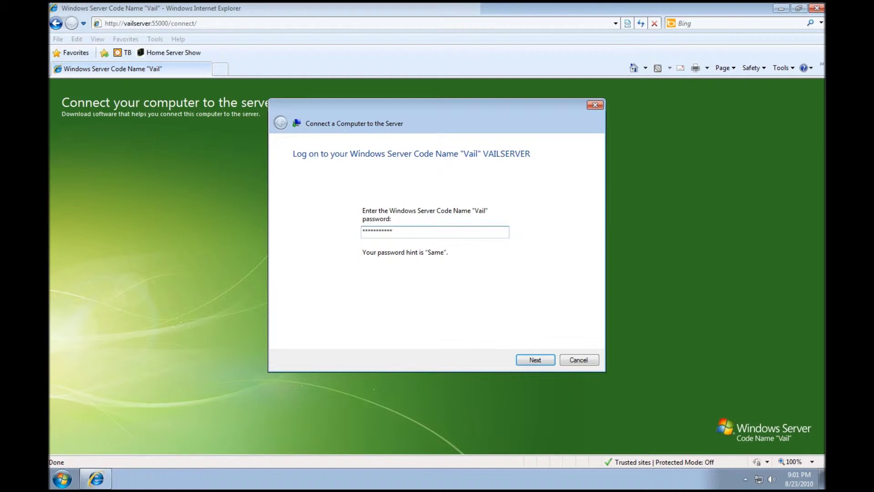
{"action": "key", "text": "Return"}
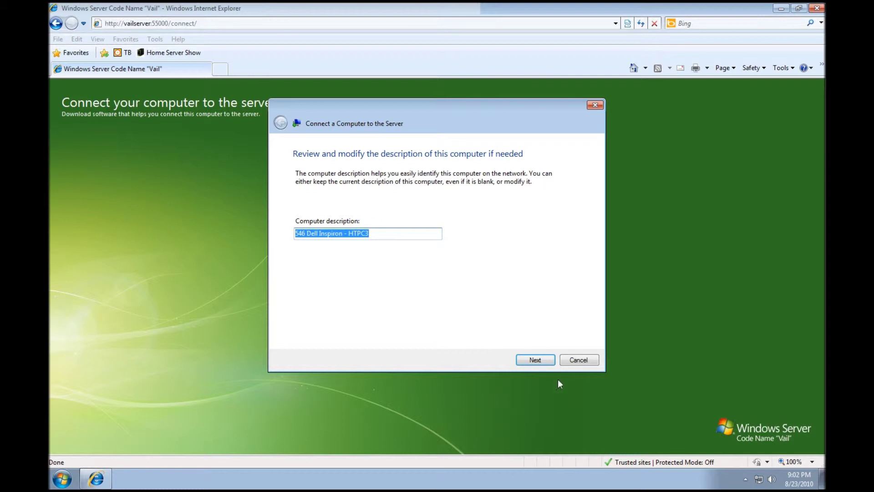
Keep the existing description, choose 'Yes, wake up this computer' and 'Yes, I want to participate', then finish.
{"action": "left_click", "coordinate": [534, 359]}
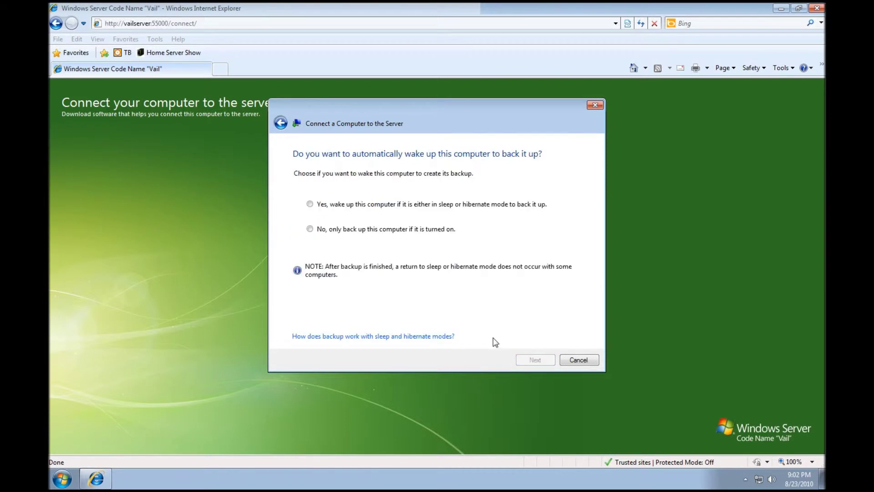
{"action": "left_click", "coordinate": [310, 204]}
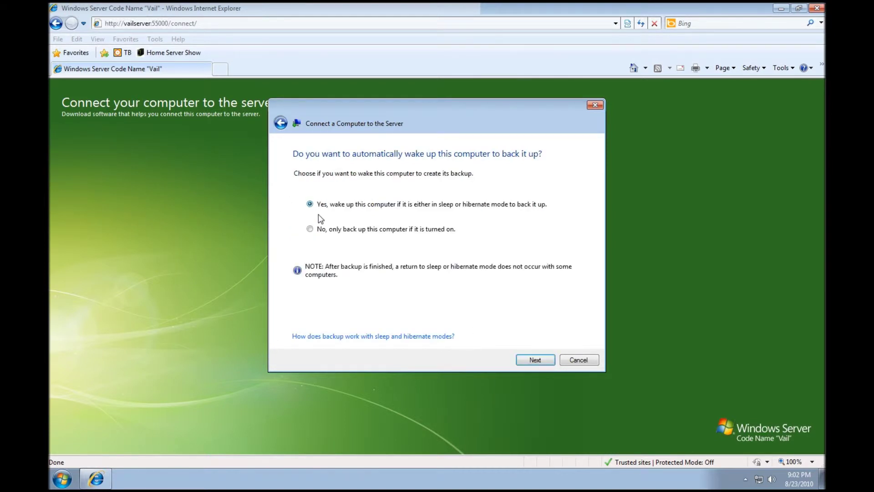
{"action": "left_click", "coordinate": [537, 359]}
{"action": "left_click", "coordinate": [326, 244]}
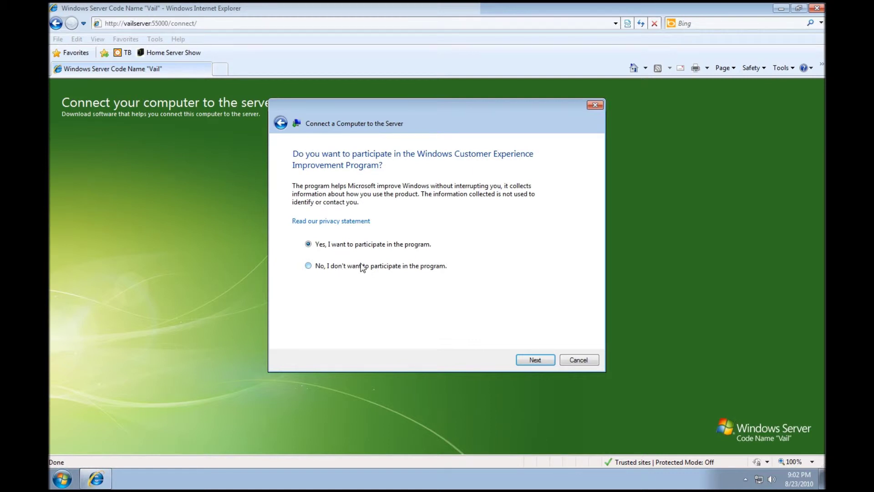
{"action": "left_click", "coordinate": [536, 360]}
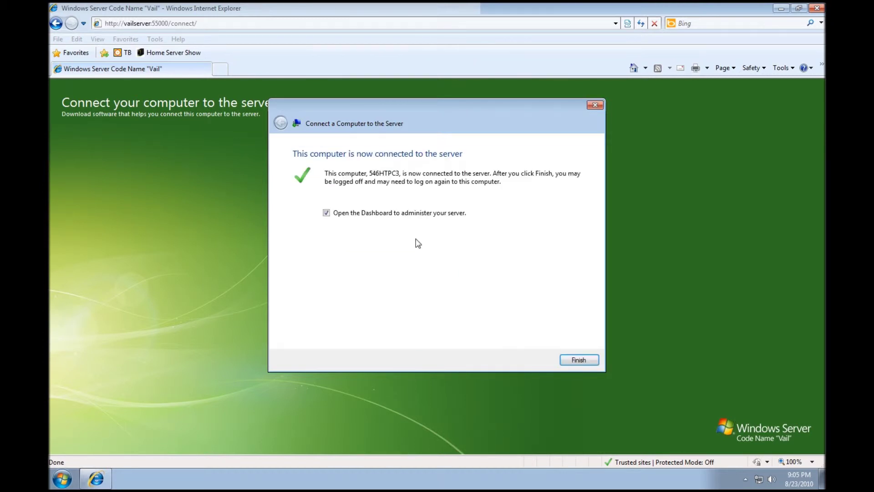
{"action": "left_click", "coordinate": [575, 360]}
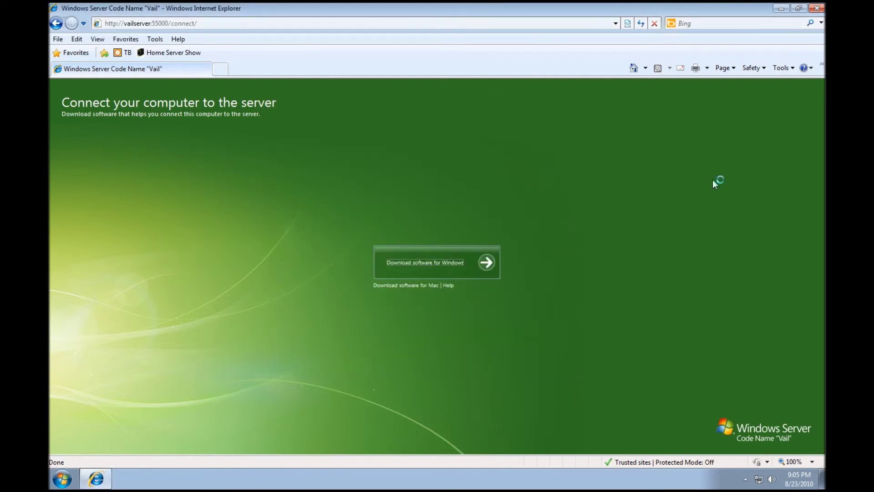
Close Internet Explorer and open the Windows Server Code Name Vail Start menu folder in Explorer.
{"action": "left_click", "coordinate": [817, 10]}
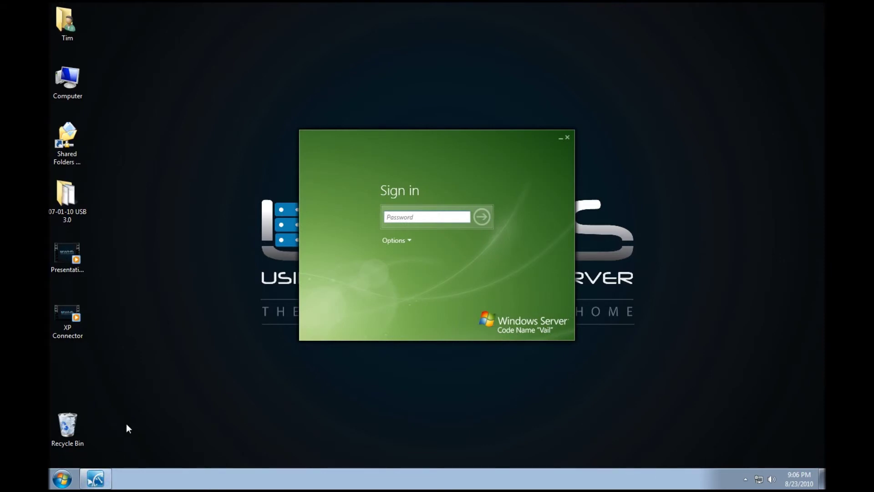
{"action": "left_click", "coordinate": [62, 484]}
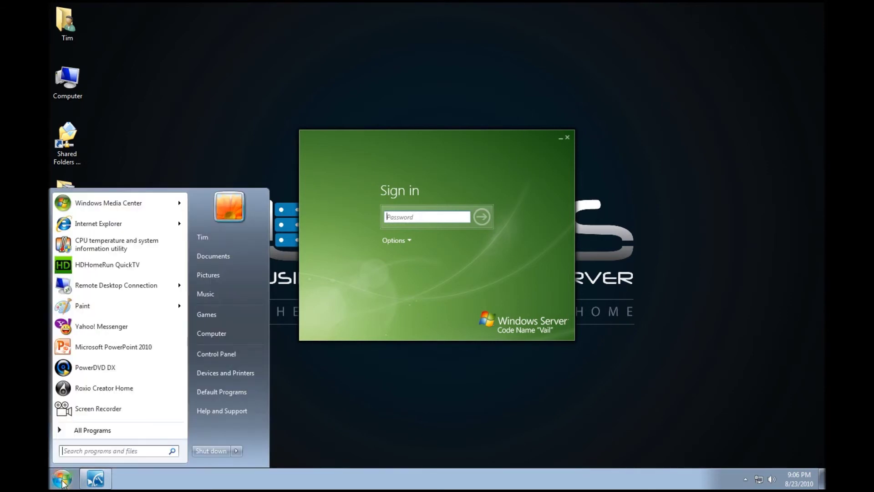
{"action": "left_click", "coordinate": [107, 431]}
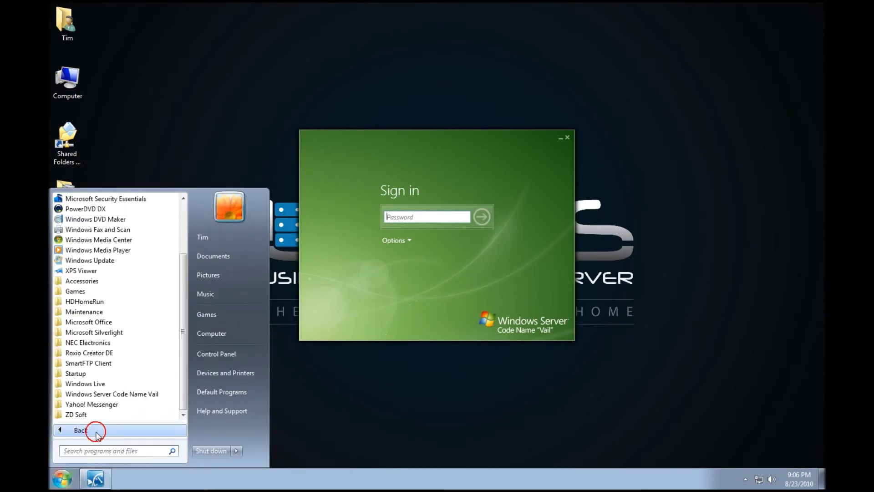
{"action": "left_click", "coordinate": [99, 395]}
{"action": "right_click", "coordinate": [99, 395]}
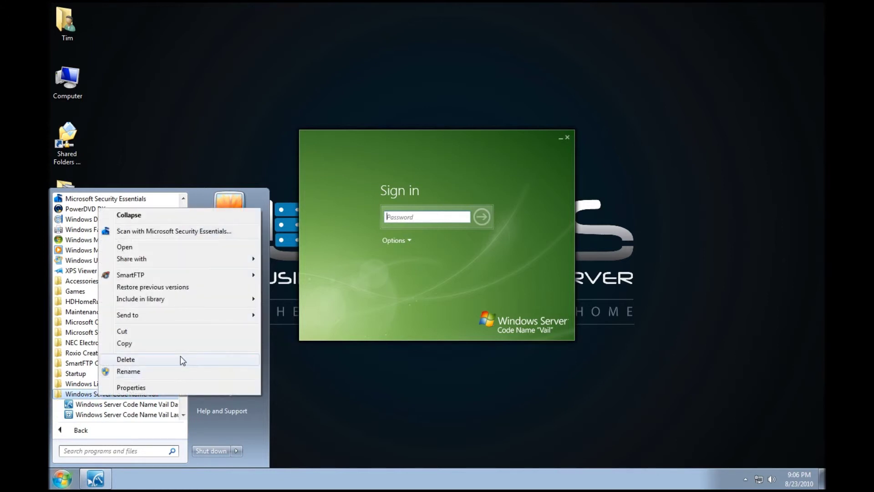
{"action": "left_click", "coordinate": [162, 248]}
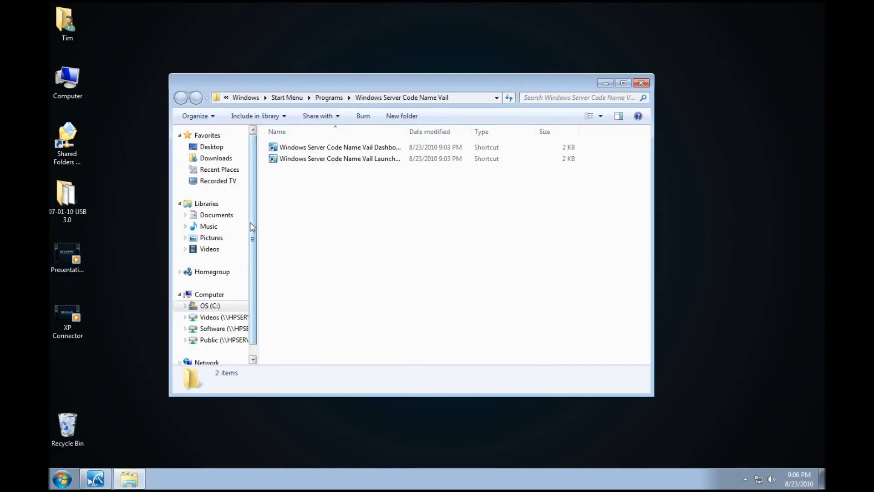
Copy the Vail Dashboard shortcut and paste it onto the desktop.
{"action": "right_click", "coordinate": [296, 148]}
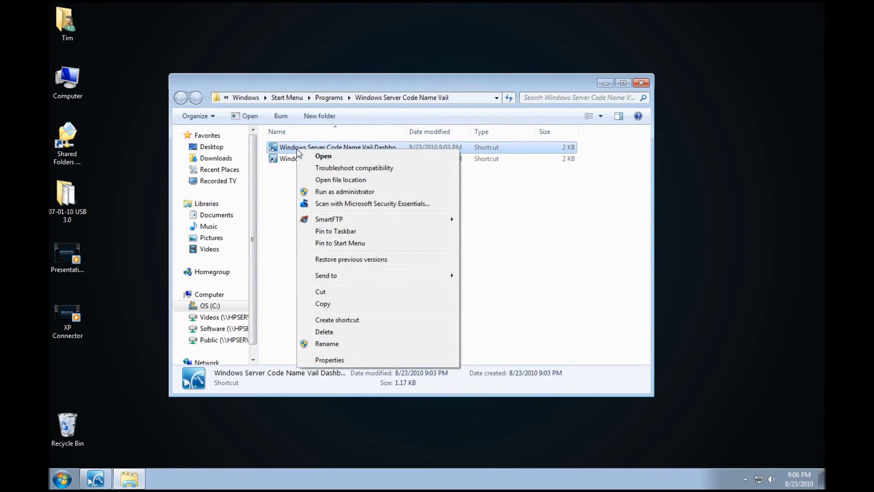
{"action": "left_click", "coordinate": [322, 304]}
{"action": "right_click", "coordinate": [114, 172]}
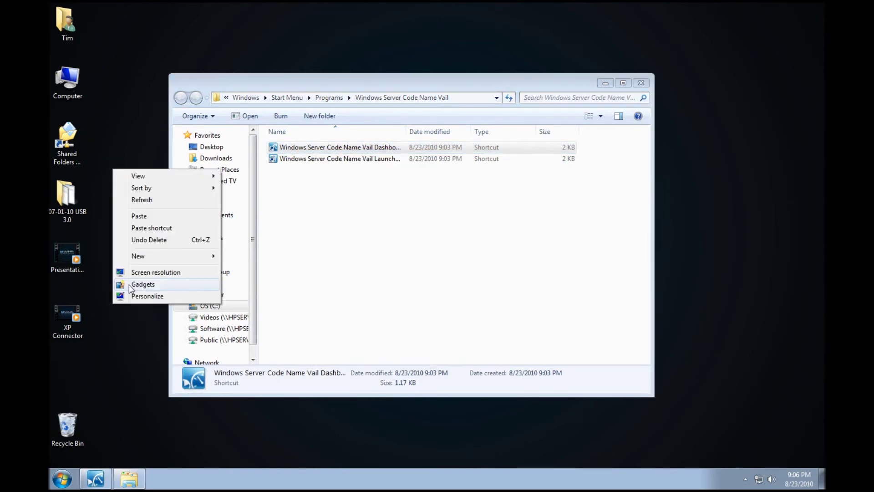
{"action": "left_click", "coordinate": [137, 215]}
Paste a copy of the Launchpad shortcut onto the desktop and close the Explorer window.
{"action": "right_click", "coordinate": [291, 159]}
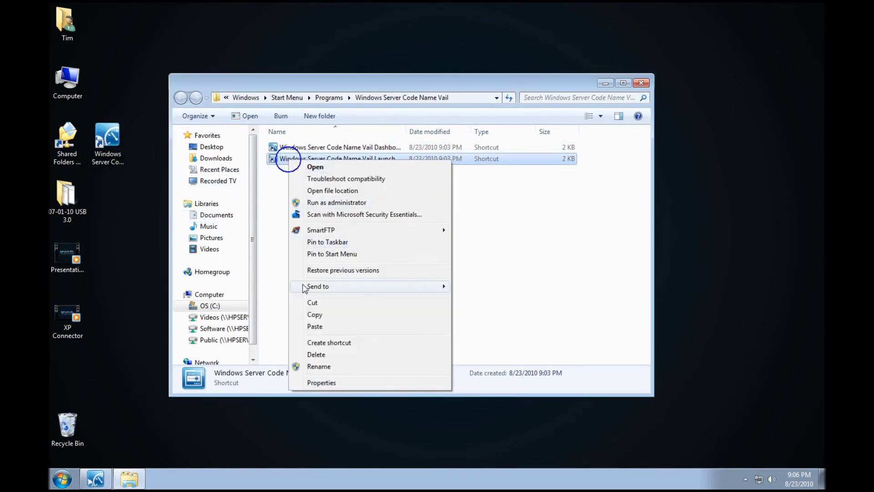
{"action": "left_click", "coordinate": [341, 317]}
{"action": "right_click", "coordinate": [136, 209]}
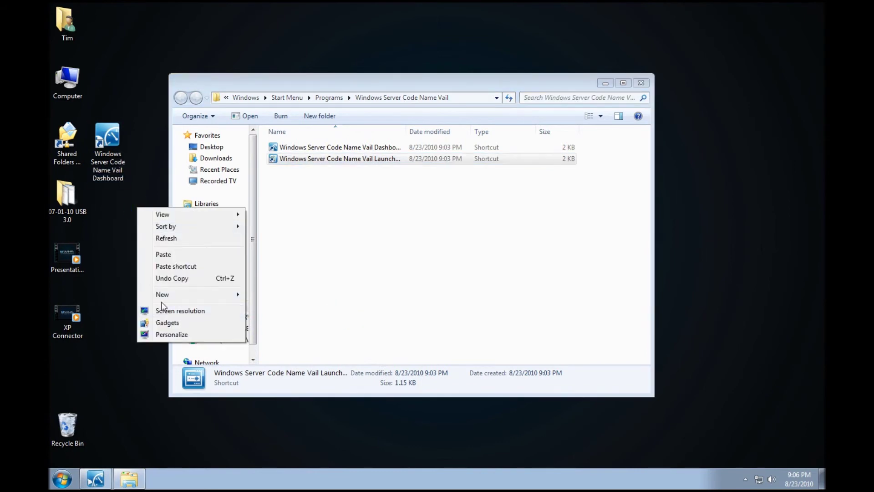
{"action": "left_click", "coordinate": [163, 254]}
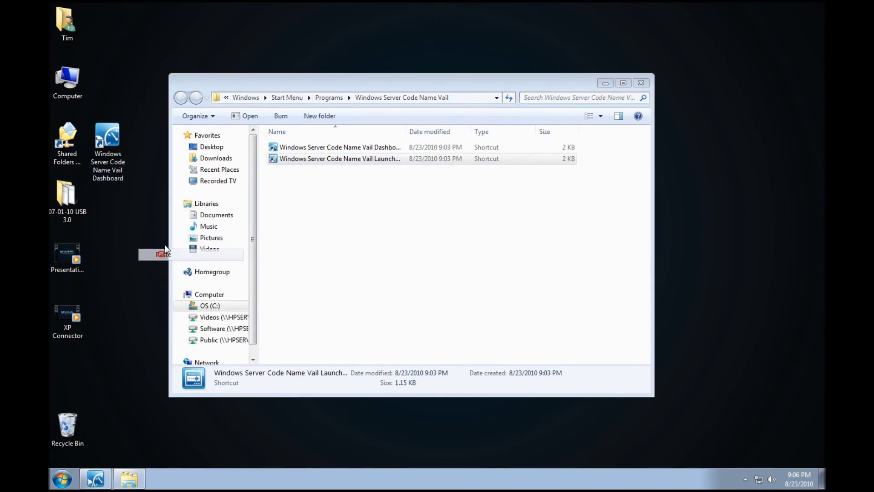
{"action": "left_click", "coordinate": [641, 82]}
{"action": "key", "text": "F2"}
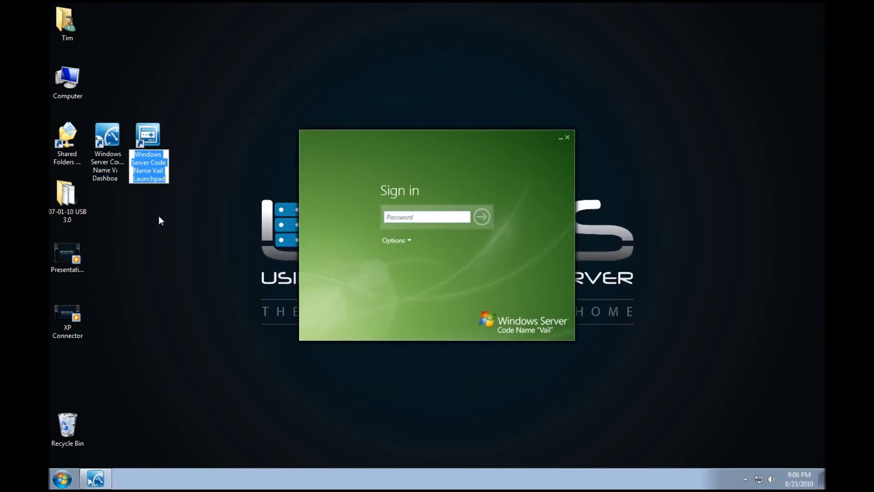